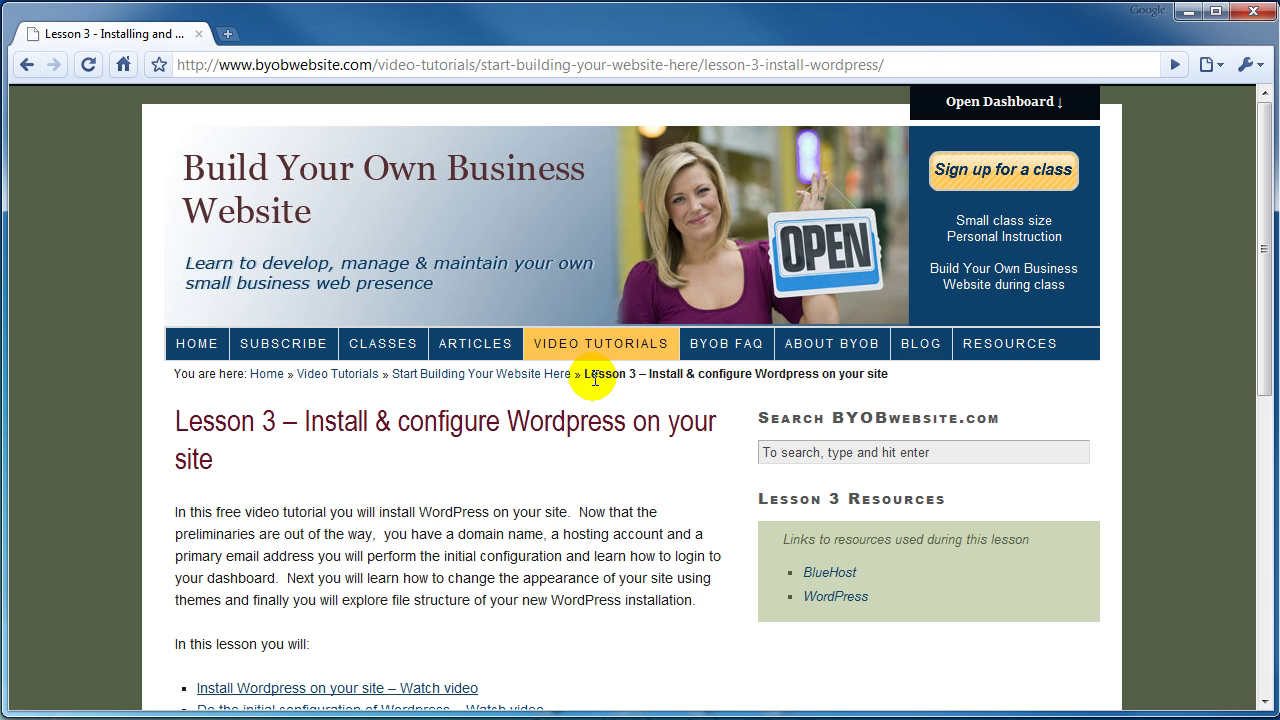
{"action": "left_click", "coordinate": [228, 36]}
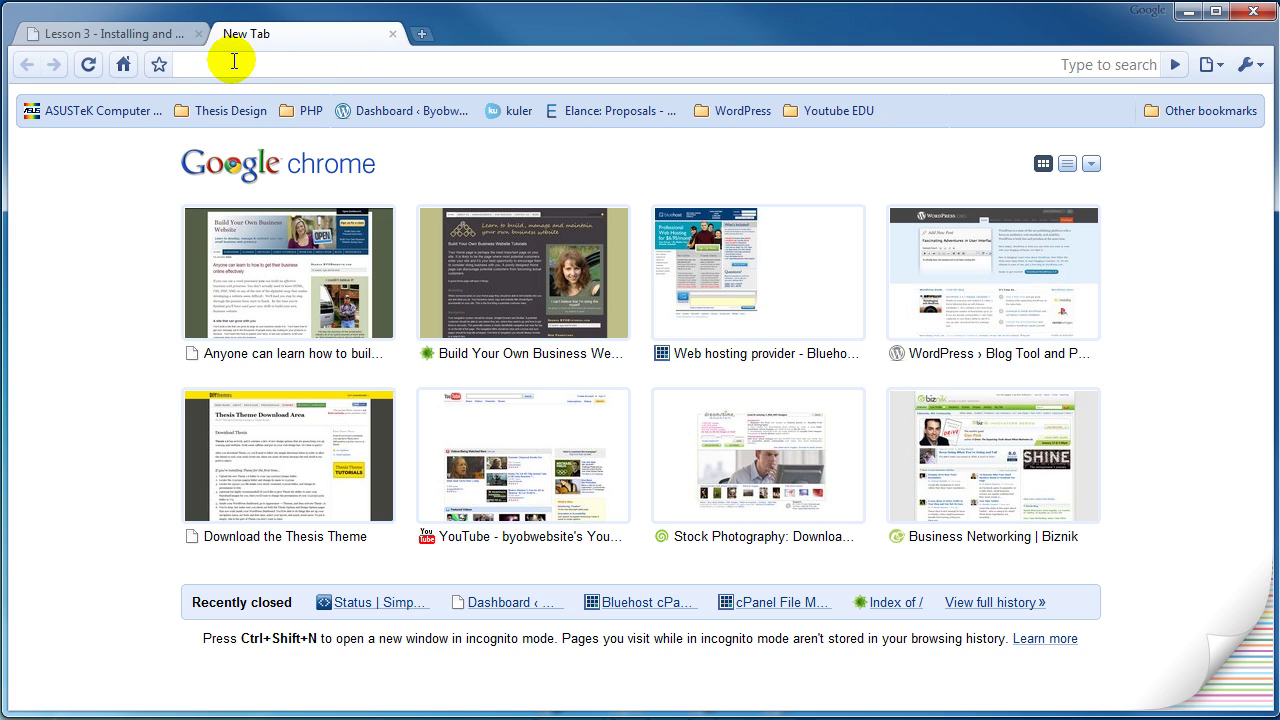
{"action": "type", "text": "www.byo"}
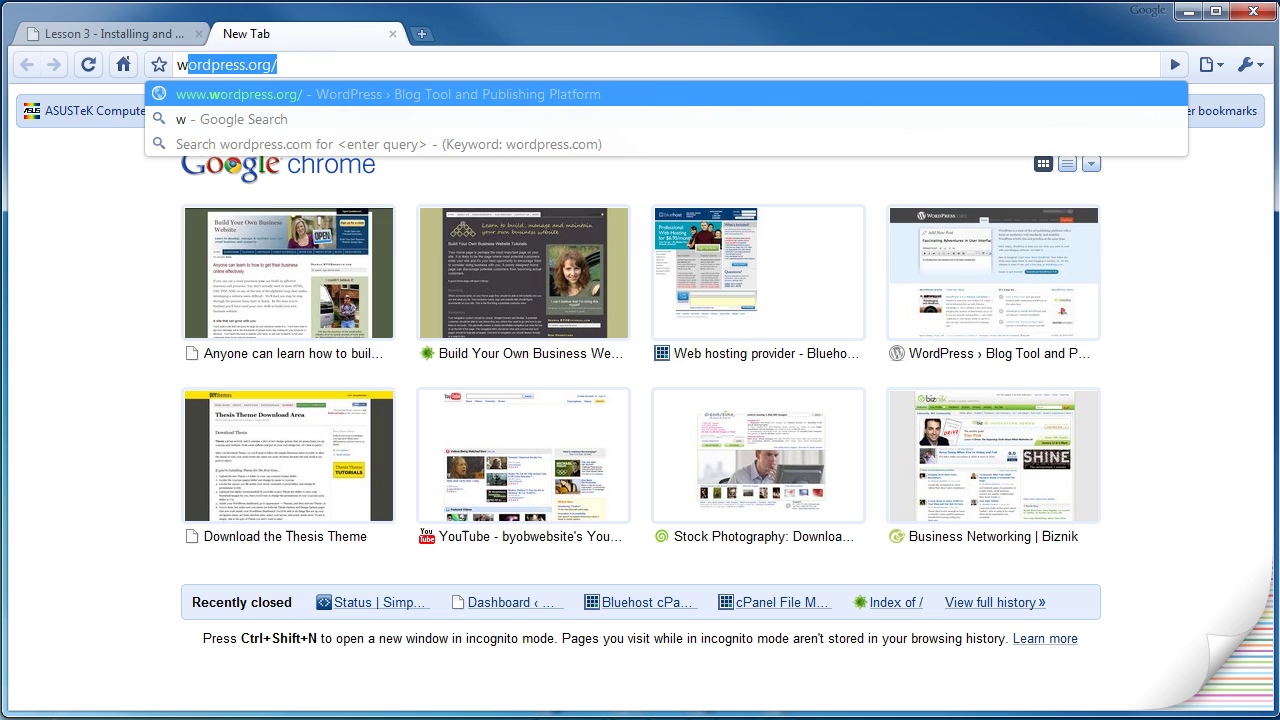
{"action": "type", "text": "btutorial.com/"}
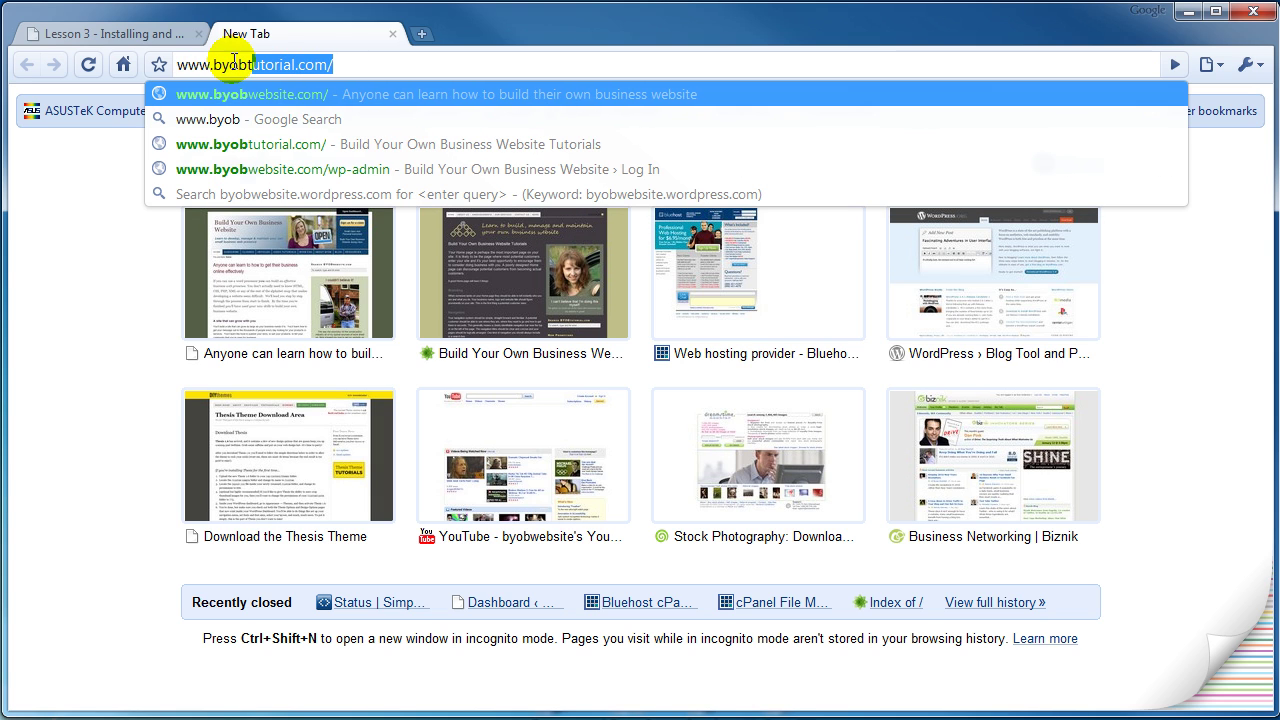
{"action": "key", "text": "Return"}
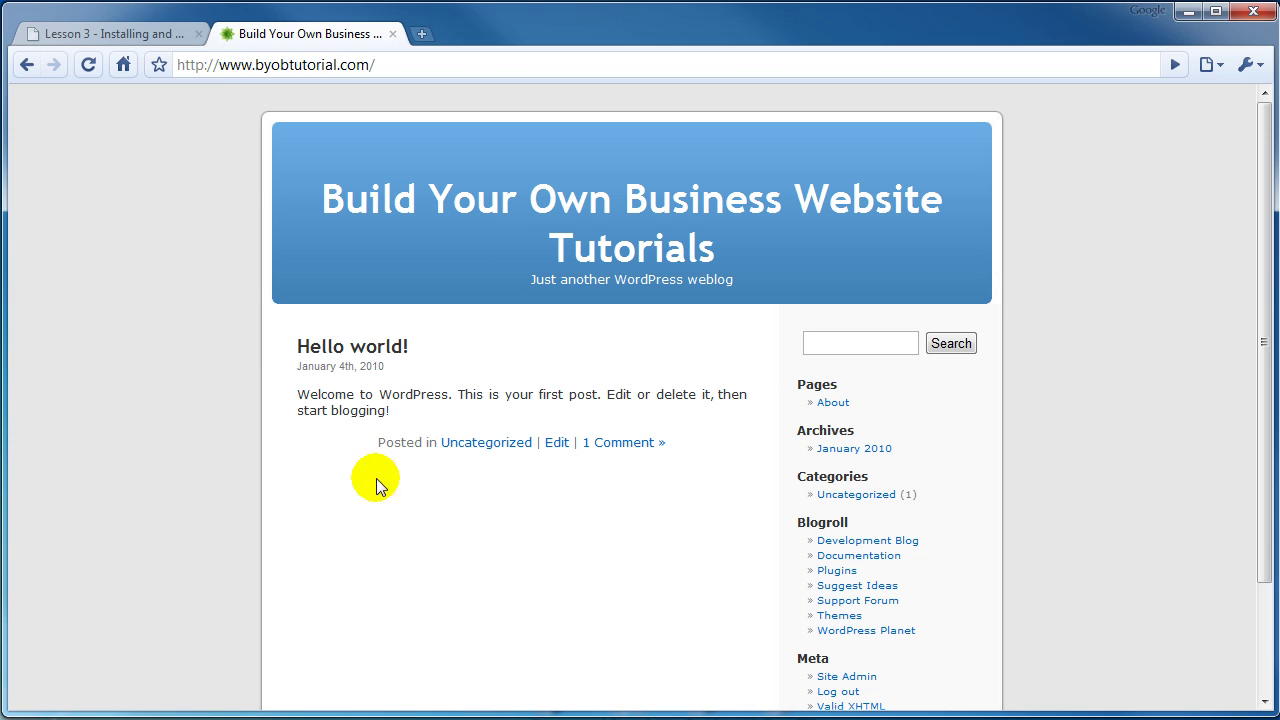
Enter the blog's admin Dashboard via Site Admin and expand the Settings menu.
{"action": "left_click", "coordinate": [838, 678]}
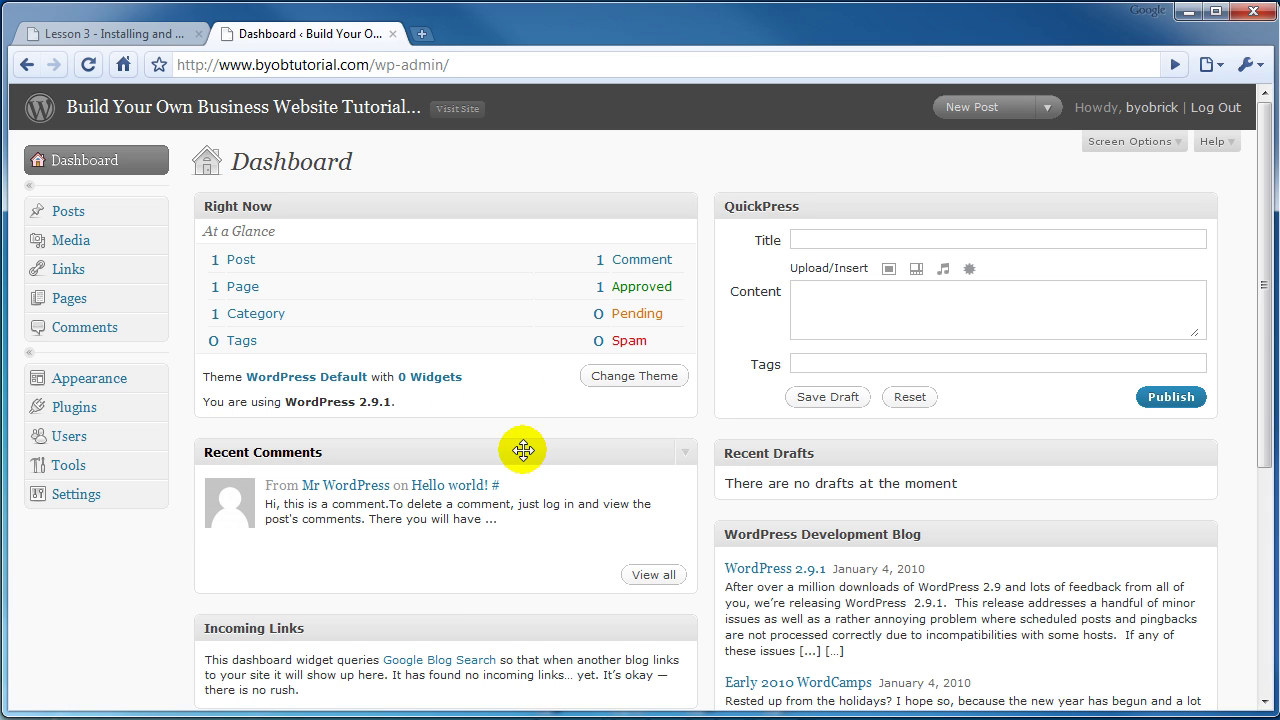
{"action": "mouse_move", "coordinate": [407, 511]}
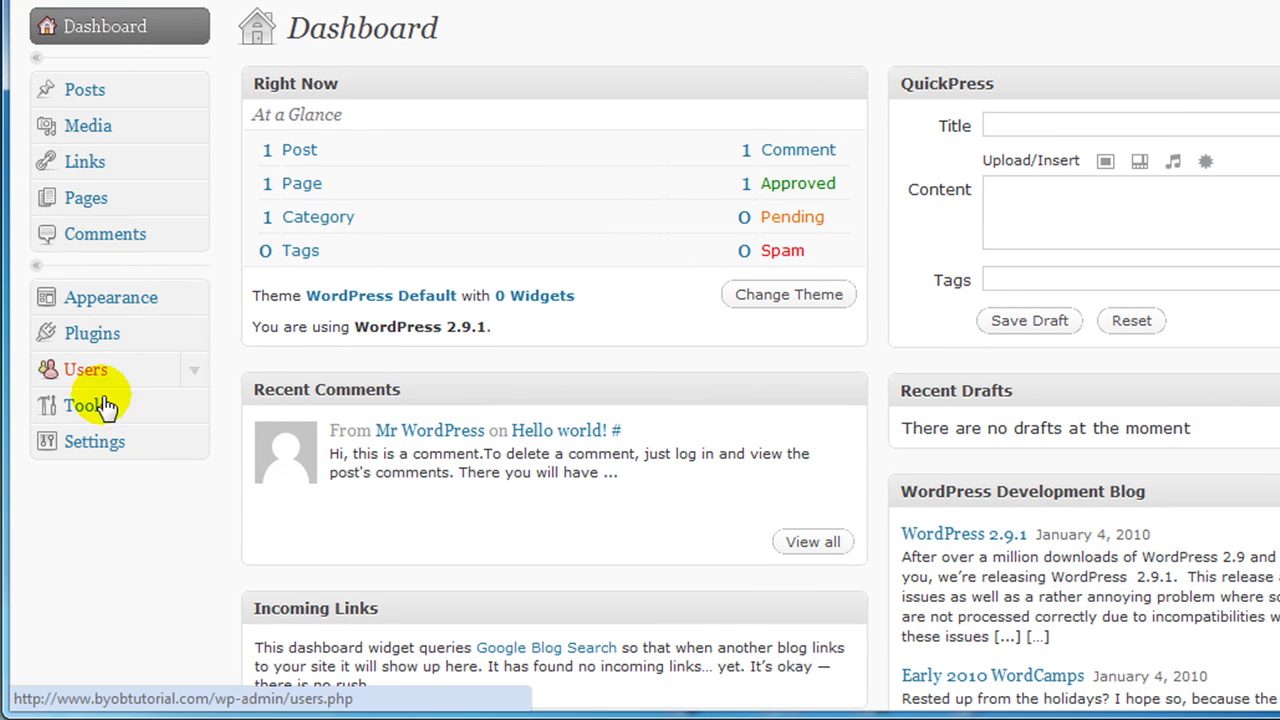
{"action": "left_click", "coordinate": [193, 445]}
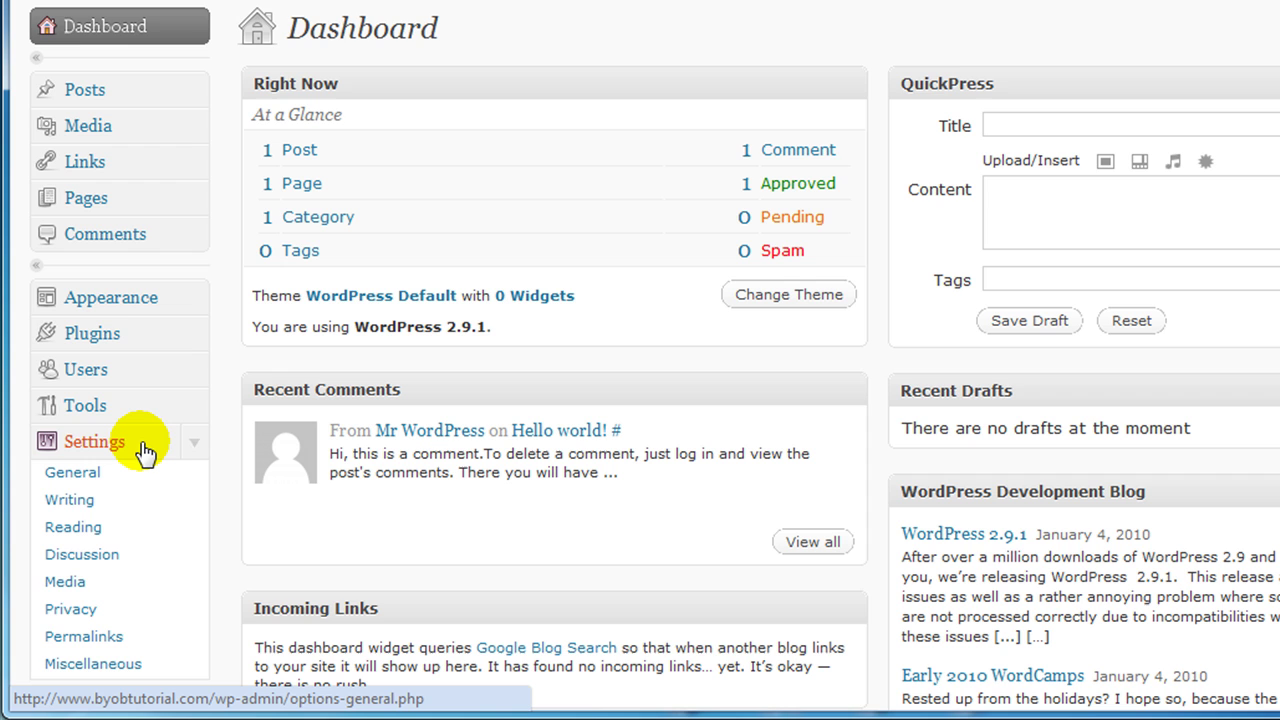
Open General Settings and select the default tagline 'Just another WordPress weblog'.
{"action": "left_click", "coordinate": [72, 474]}
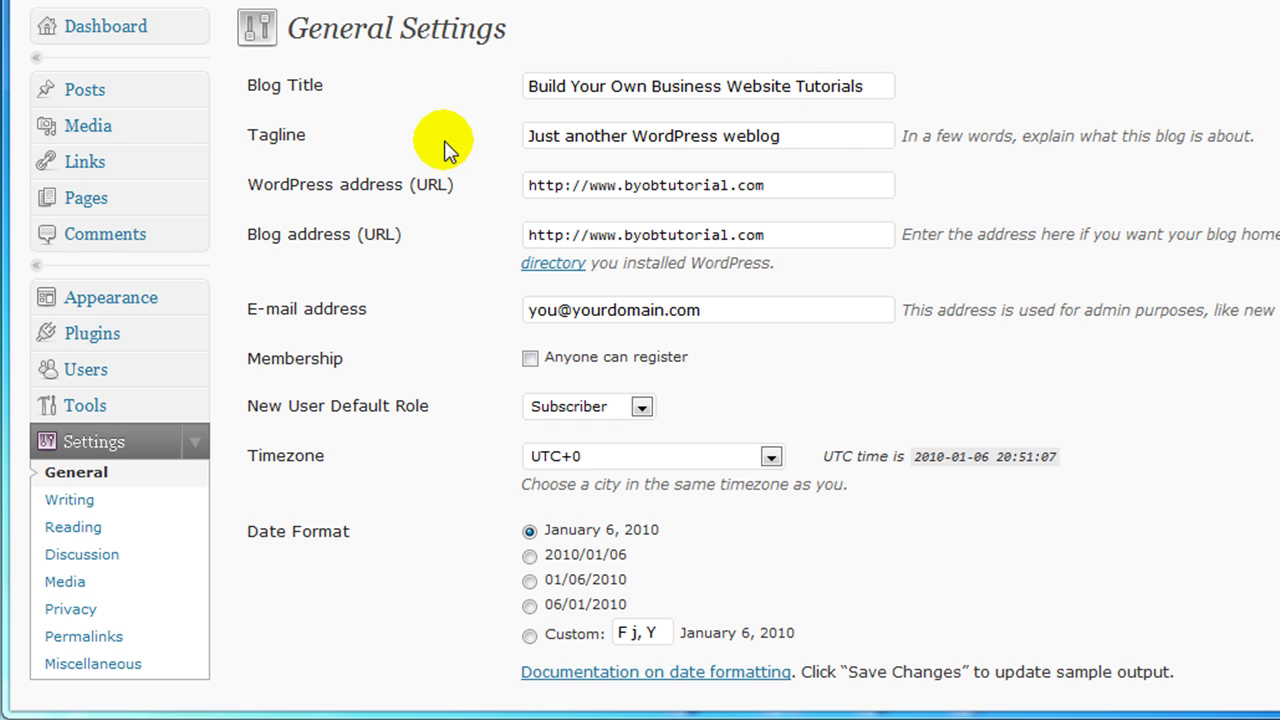
{"action": "left_click", "coordinate": [803, 136]}
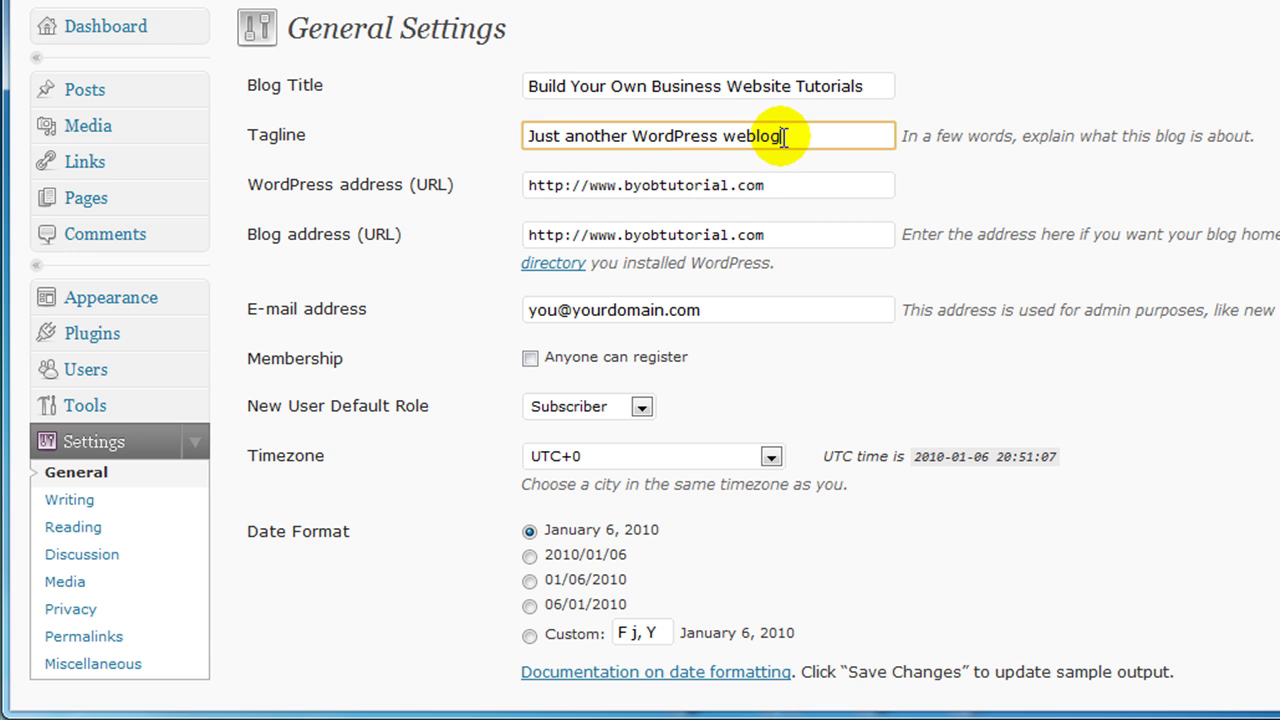
{"action": "left_click_drag", "start_coordinate": [786, 136], "coordinate": [466, 132]}
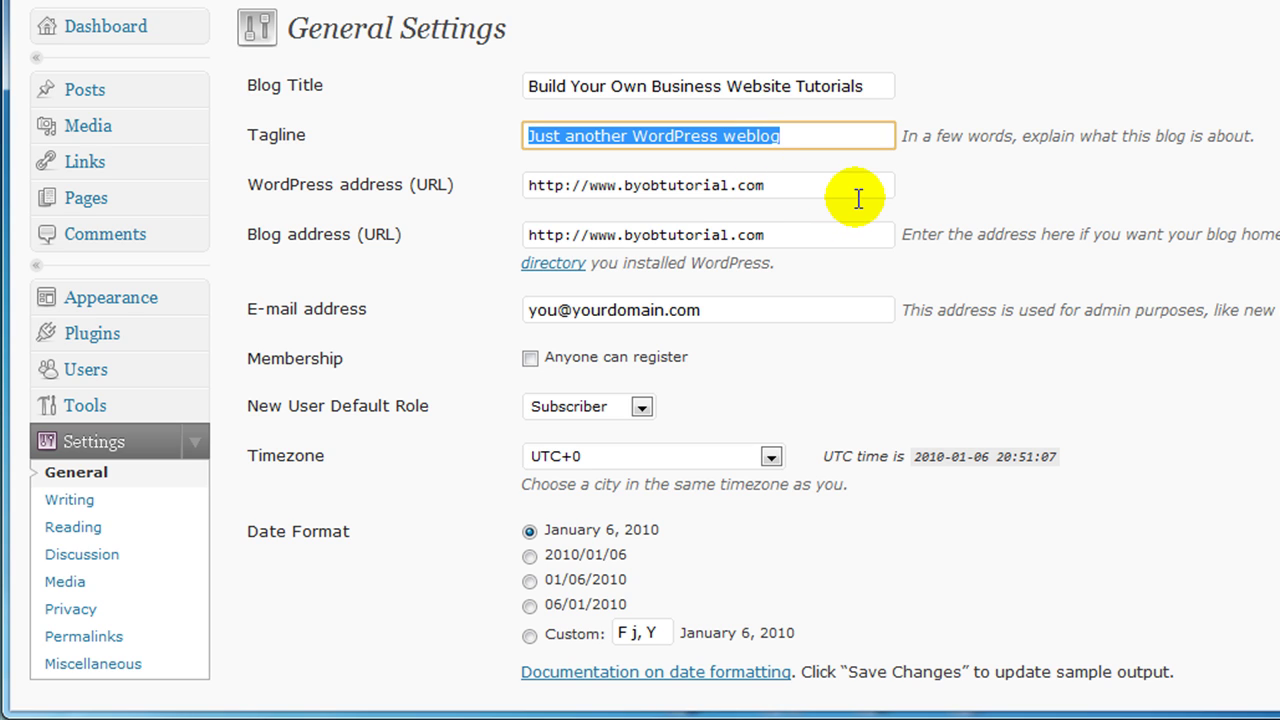
Replace the tagline with 'Learn how to build, manage and maintain your own business website'.
{"action": "type", "text": "L"}
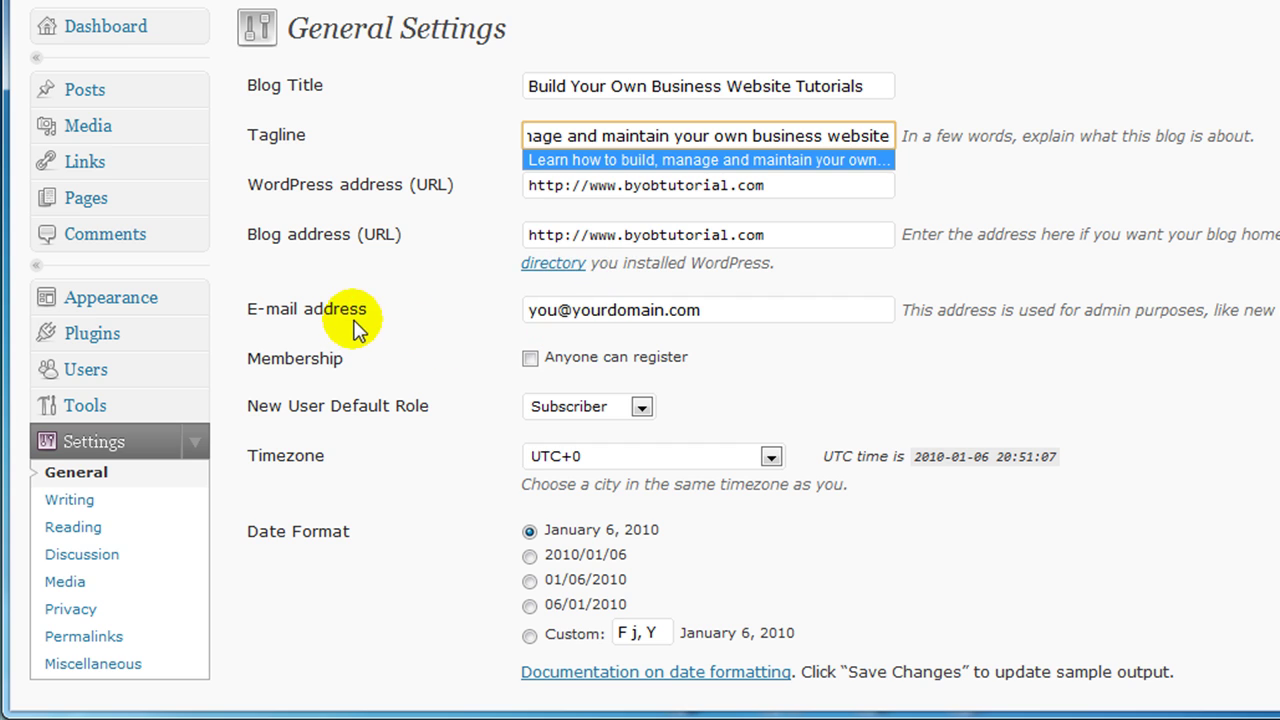
Replace the placeholder admin e-mail with the site owner's address from autocomplete.
{"action": "left_click", "coordinate": [748, 310]}
{"action": "left_click_drag", "start_coordinate": [700, 310], "coordinate": [457, 334]}
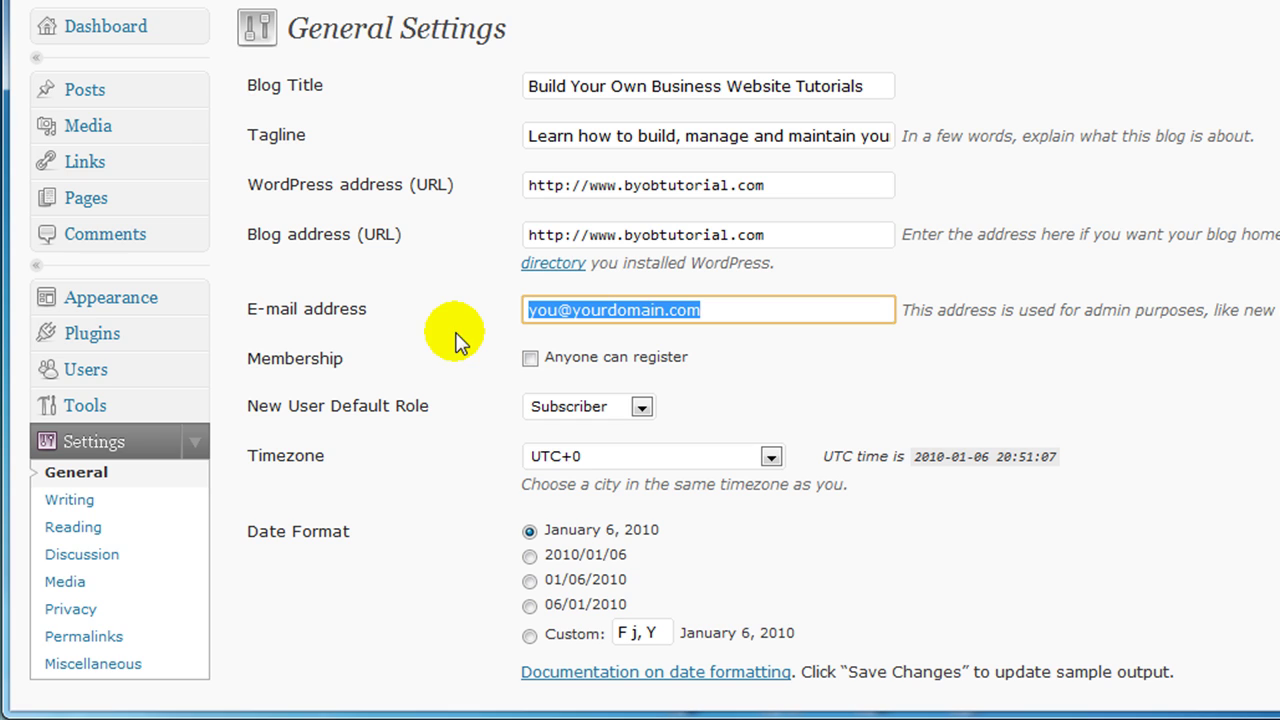
{"action": "type", "text": "rick"}
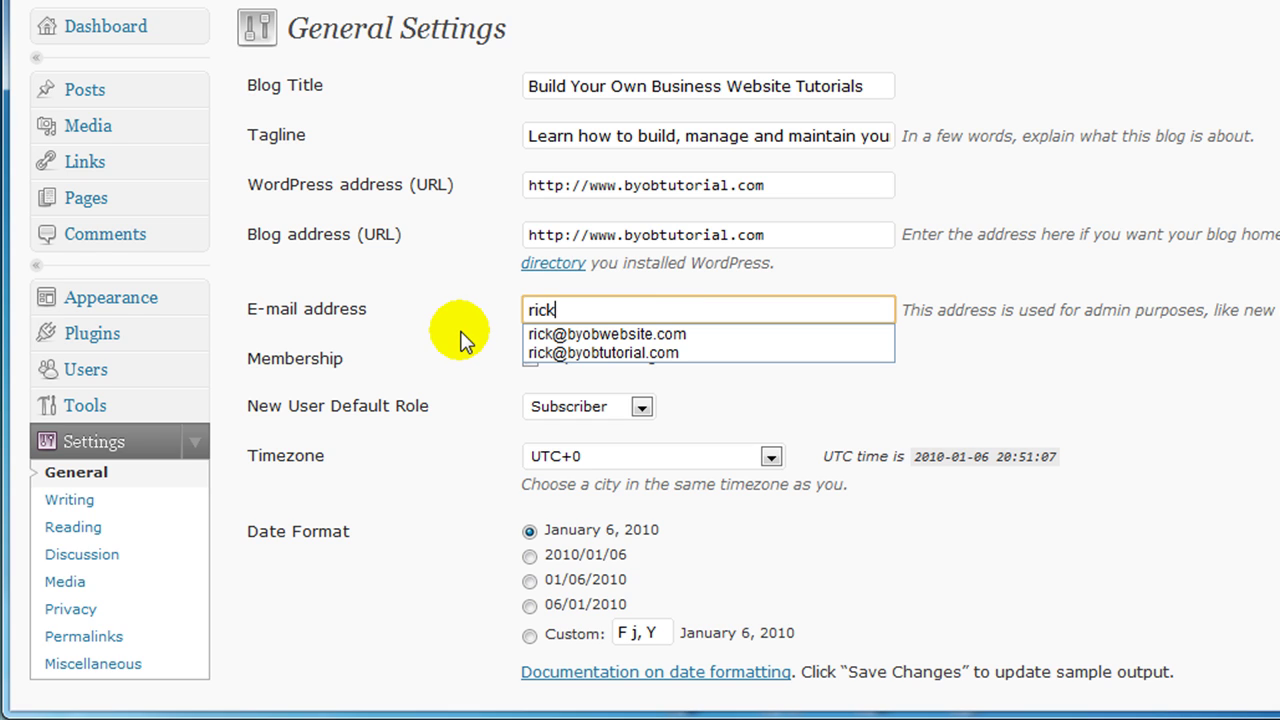
{"action": "type", "text": "@"}
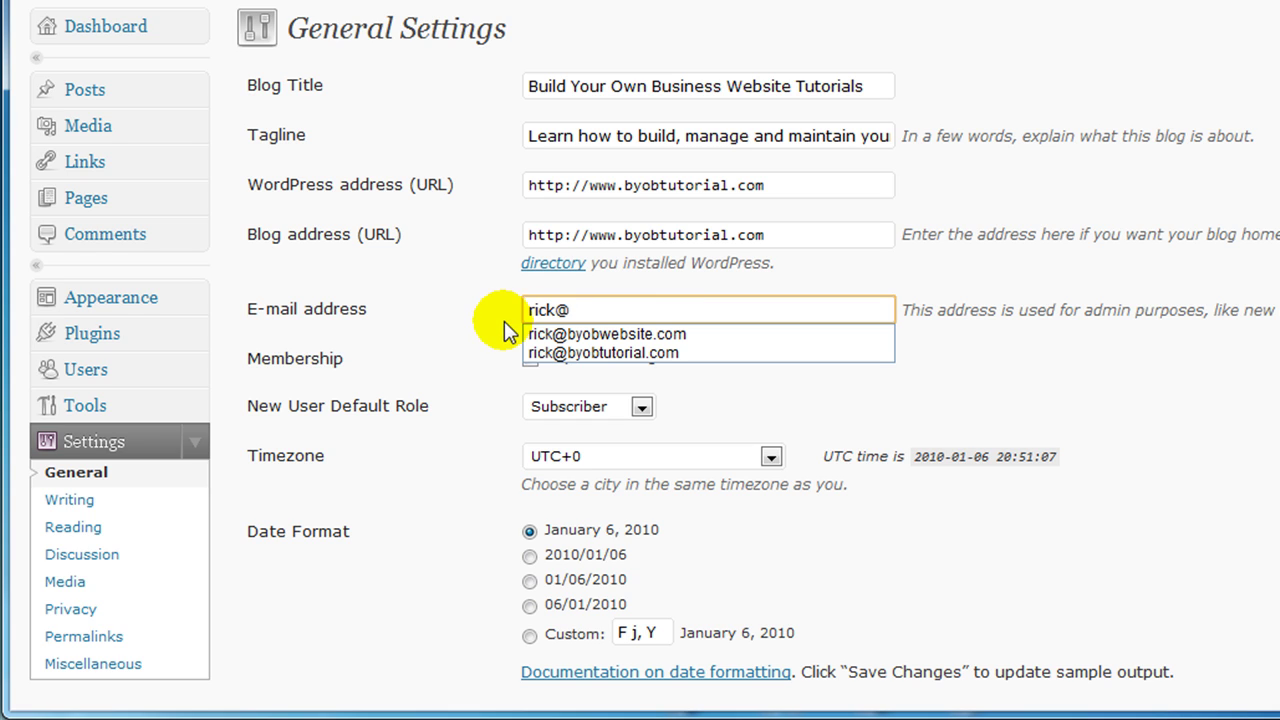
{"action": "left_click", "coordinate": [566, 334]}
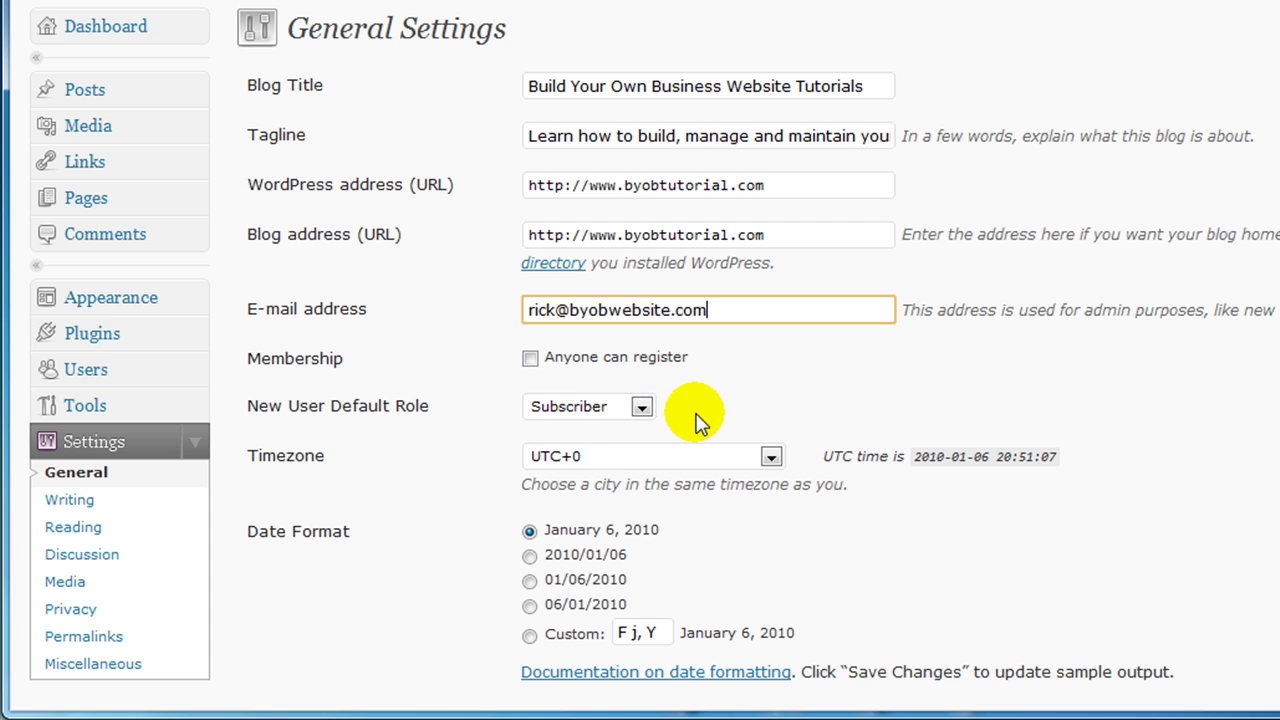
Change the timezone from UTC+0 to Los Angeles in the America list.
{"action": "left_click", "coordinate": [335, 448]}
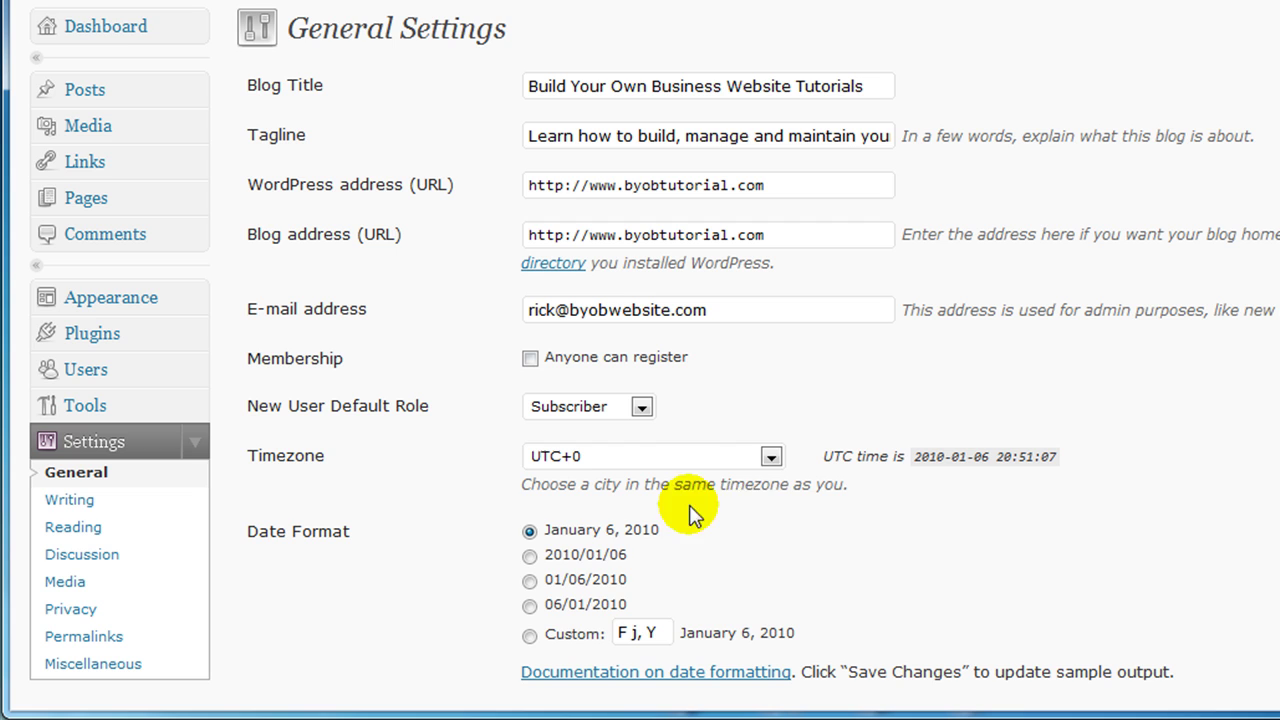
{"action": "left_click", "coordinate": [770, 454]}
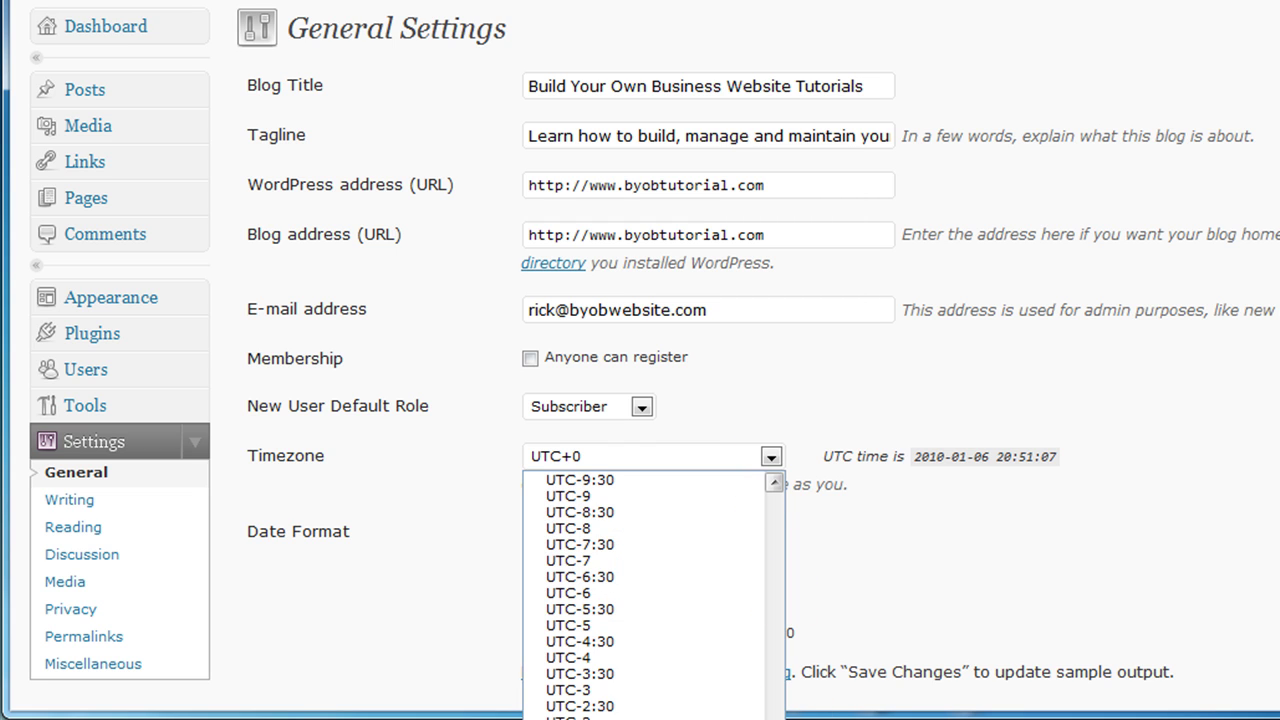
{"action": "scroll", "coordinate": [772, 712], "scroll_direction": "up", "scroll_amount": 15}
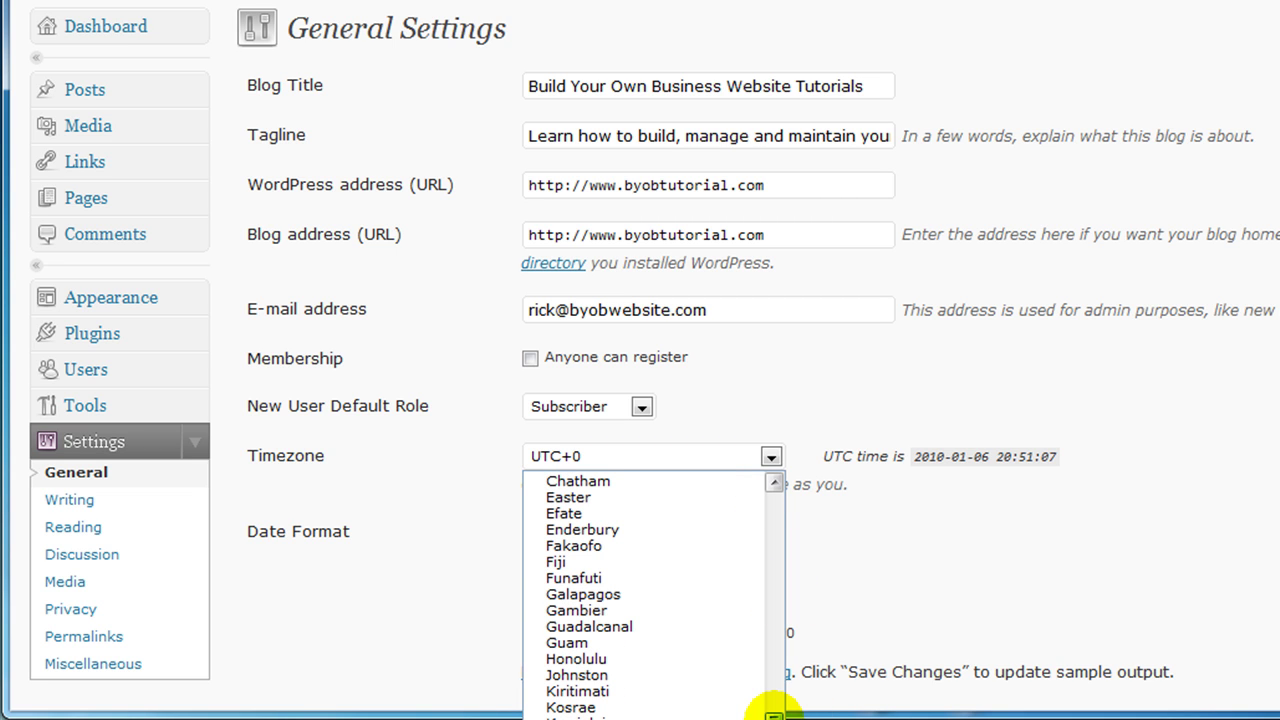
{"action": "left_click_drag", "start_coordinate": [775, 712], "coordinate": [771, 486]}
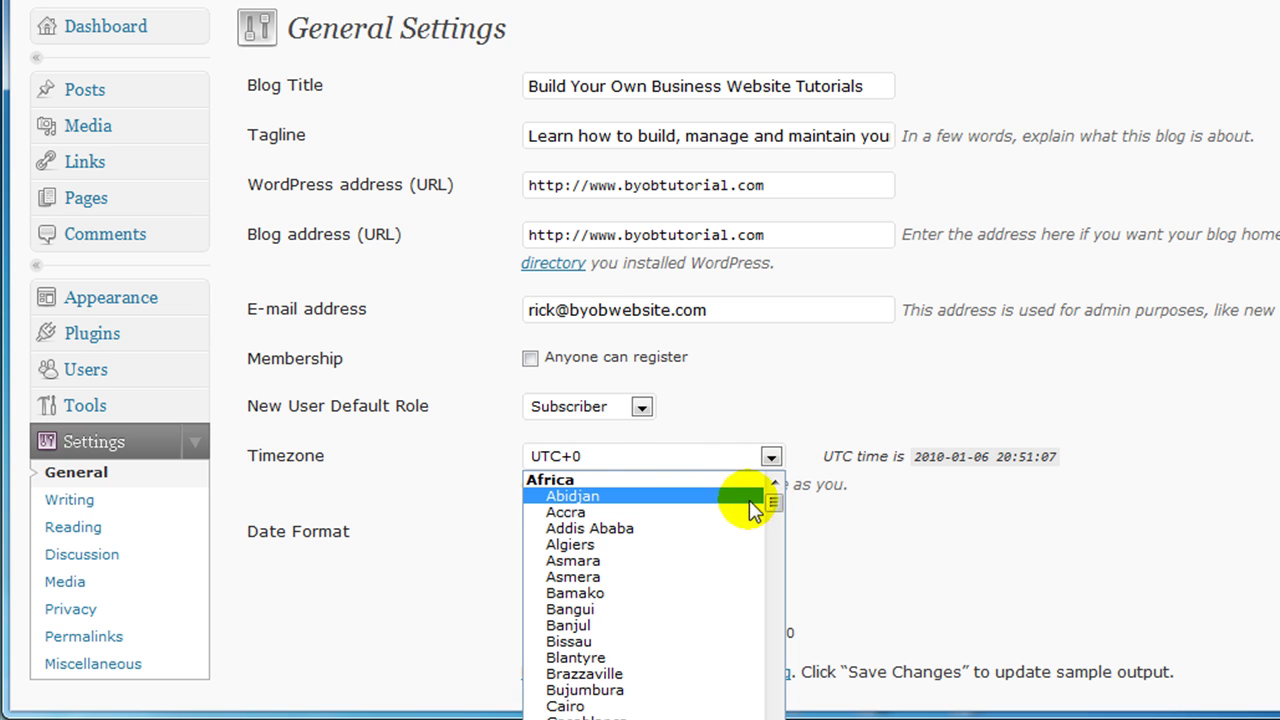
{"action": "scroll", "coordinate": [700, 548], "scroll_direction": "down", "scroll_amount": 18}
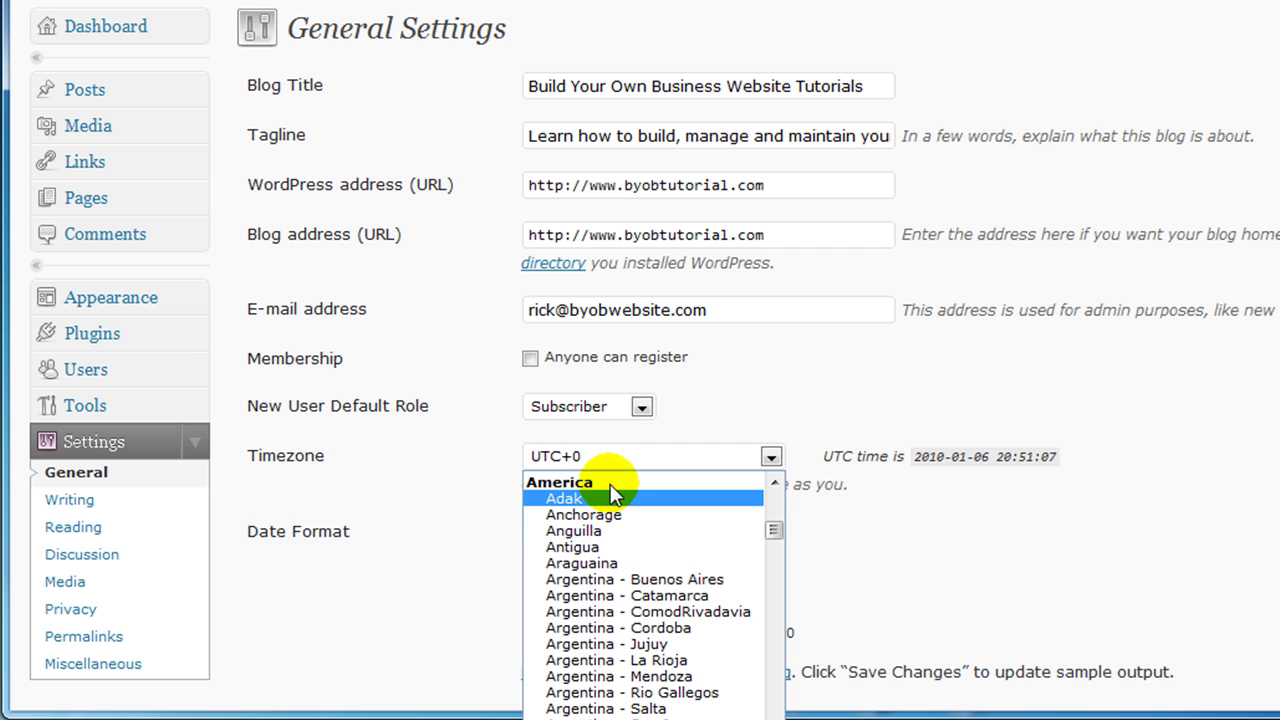
{"action": "scroll", "coordinate": [624, 505], "scroll_direction": "down", "scroll_amount": 7}
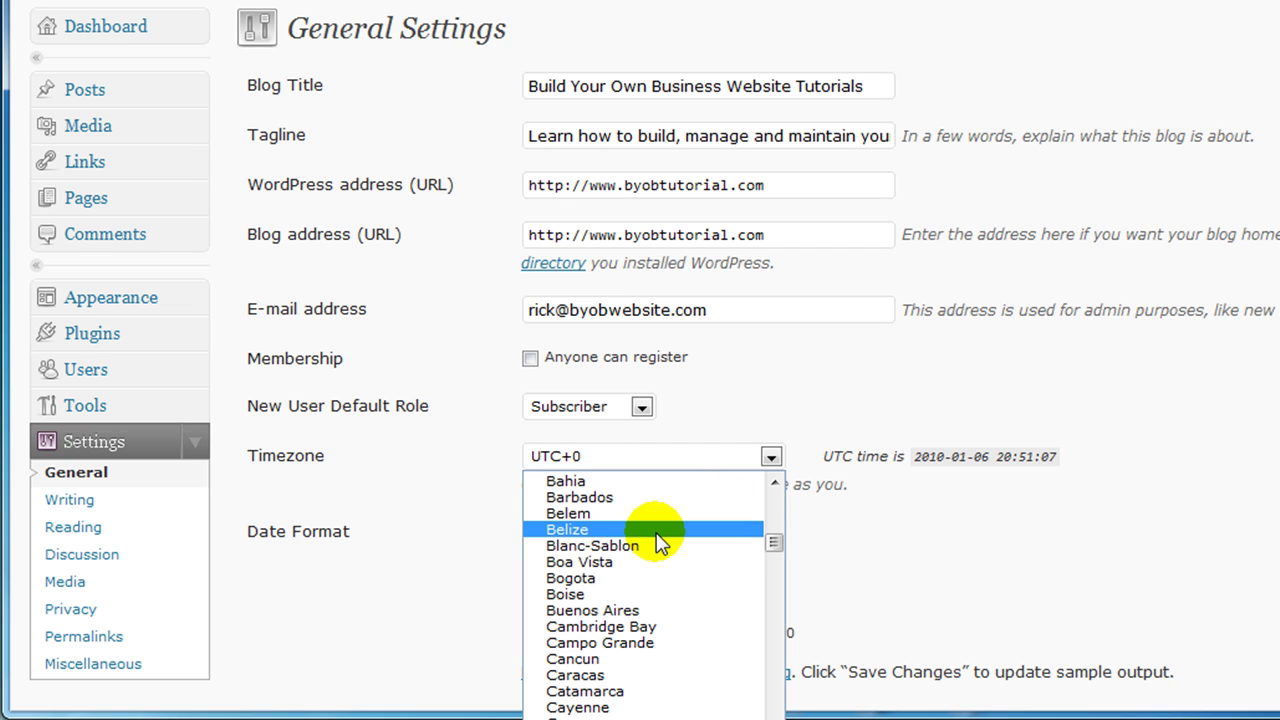
{"action": "scroll", "coordinate": [660, 543], "scroll_direction": "down", "scroll_amount": 5}
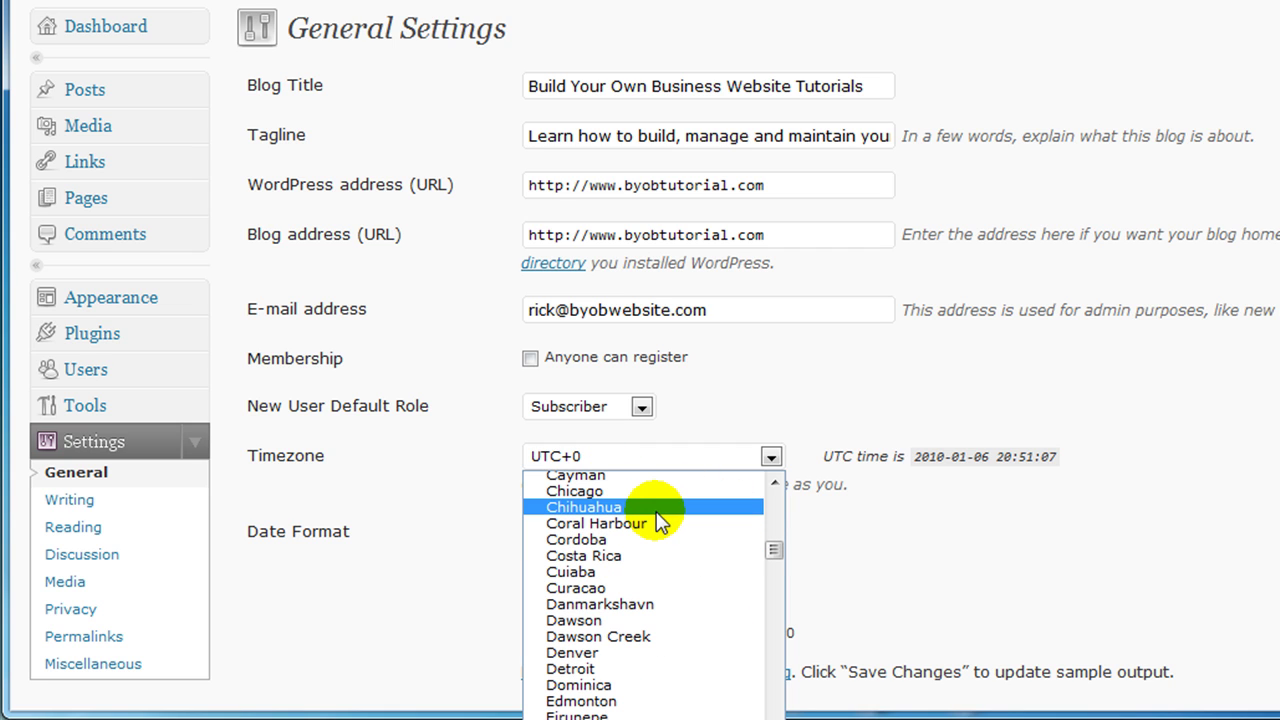
{"action": "scroll", "coordinate": [660, 520], "scroll_direction": "down", "scroll_amount": 5}
{"action": "scroll", "coordinate": [660, 520], "scroll_direction": "down", "scroll_amount": 3}
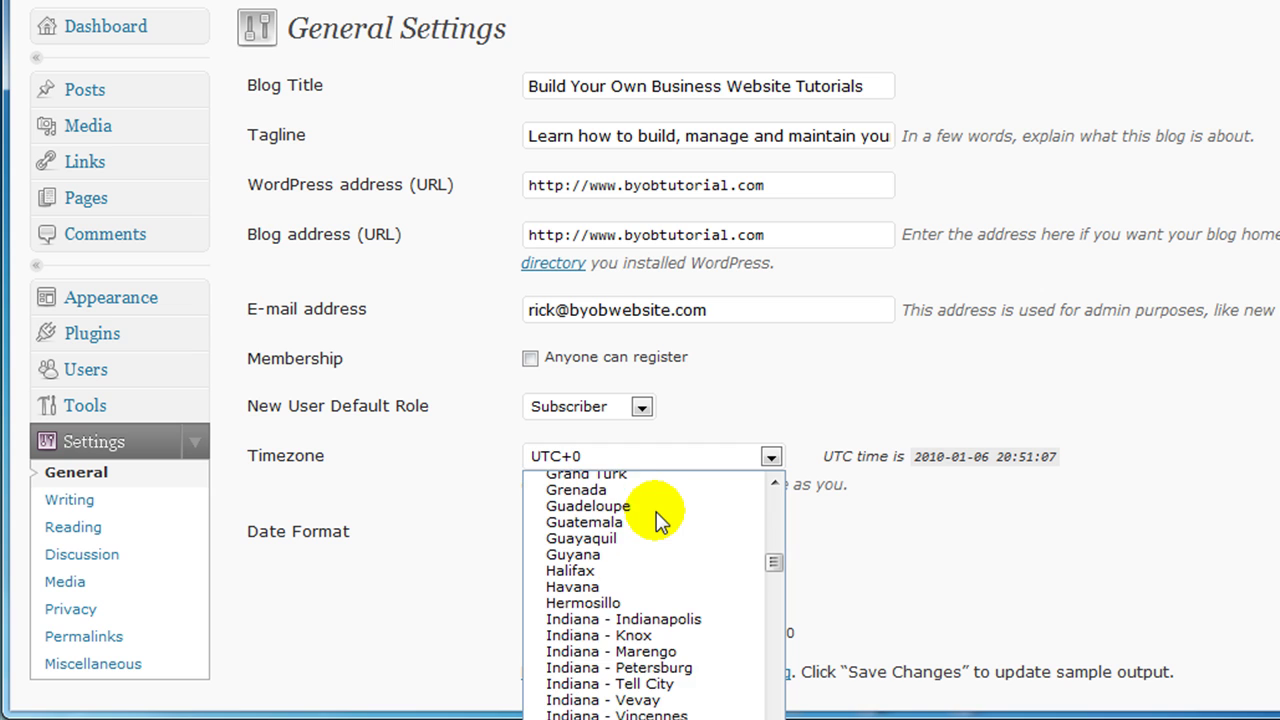
{"action": "scroll", "coordinate": [660, 520], "scroll_direction": "down", "scroll_amount": 13}
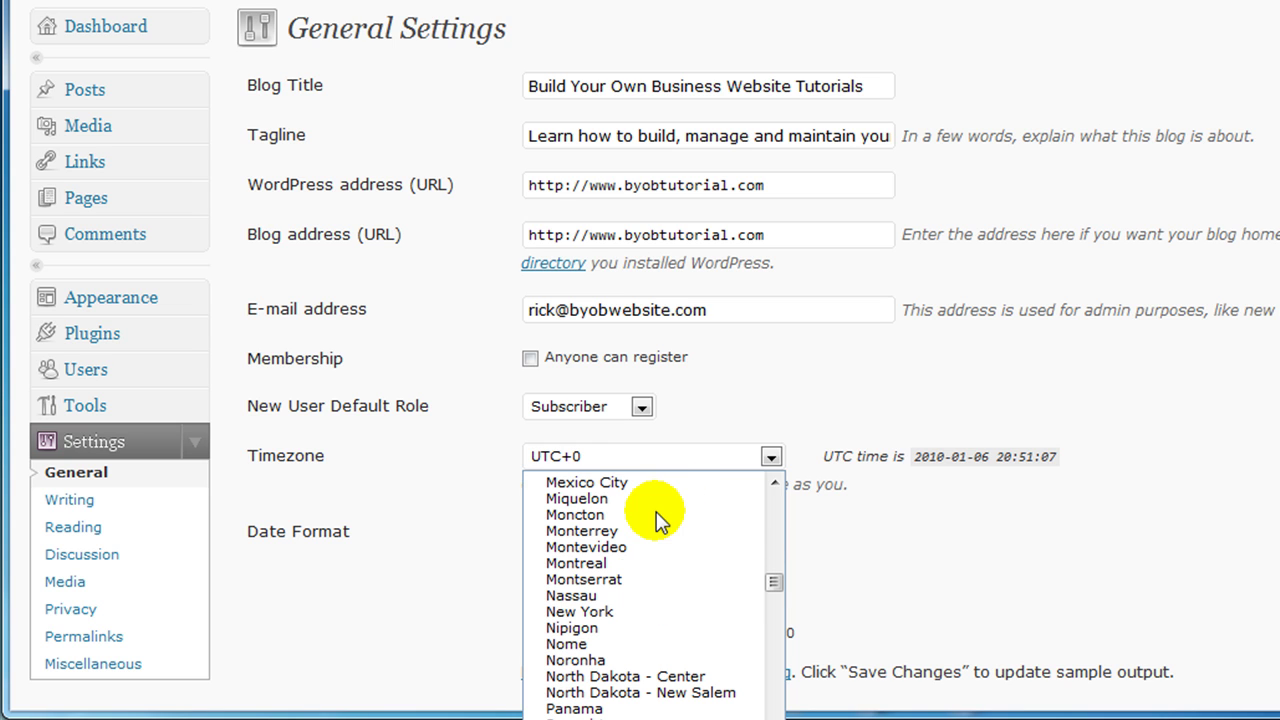
{"action": "scroll", "coordinate": [660, 520], "scroll_direction": "up", "scroll_amount": 8}
{"action": "left_click", "coordinate": [643, 679]}
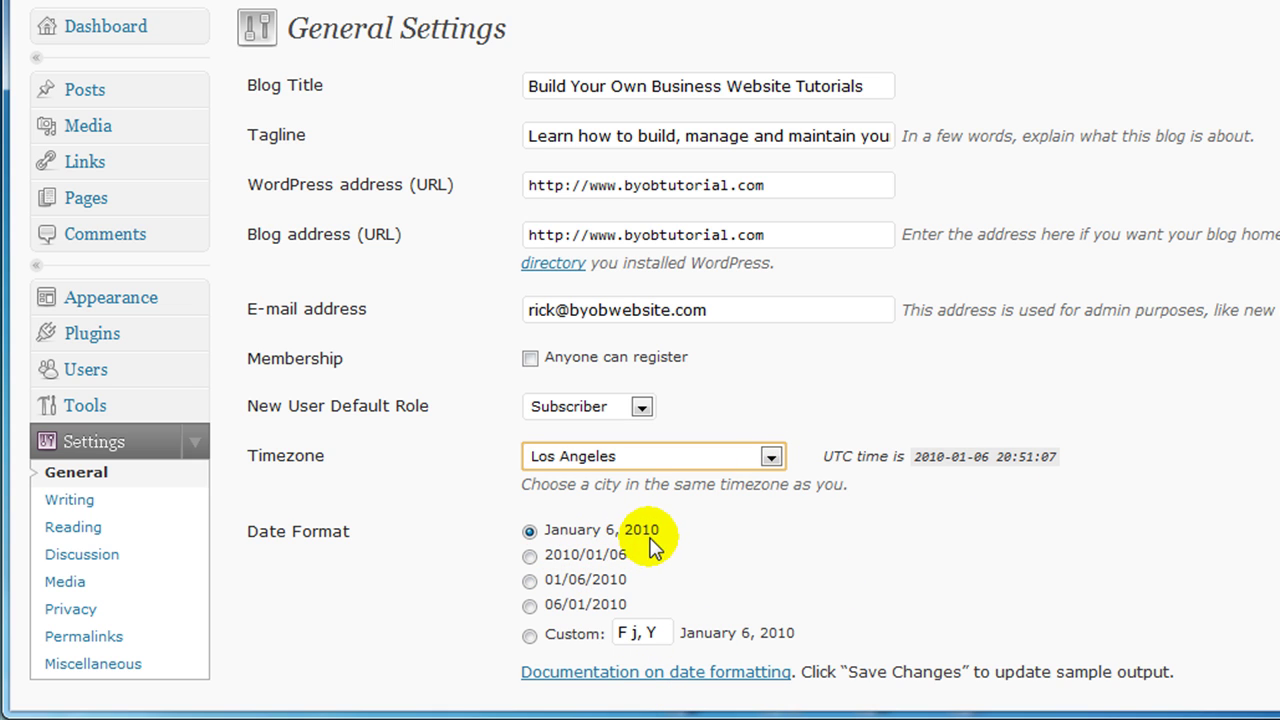
Save the General Settings, confirming the Los Angeles local time of 12:55.
{"action": "left_click", "coordinate": [950, 545]}
{"action": "scroll", "coordinate": [950, 545], "scroll_direction": "down", "scroll_amount": 3}
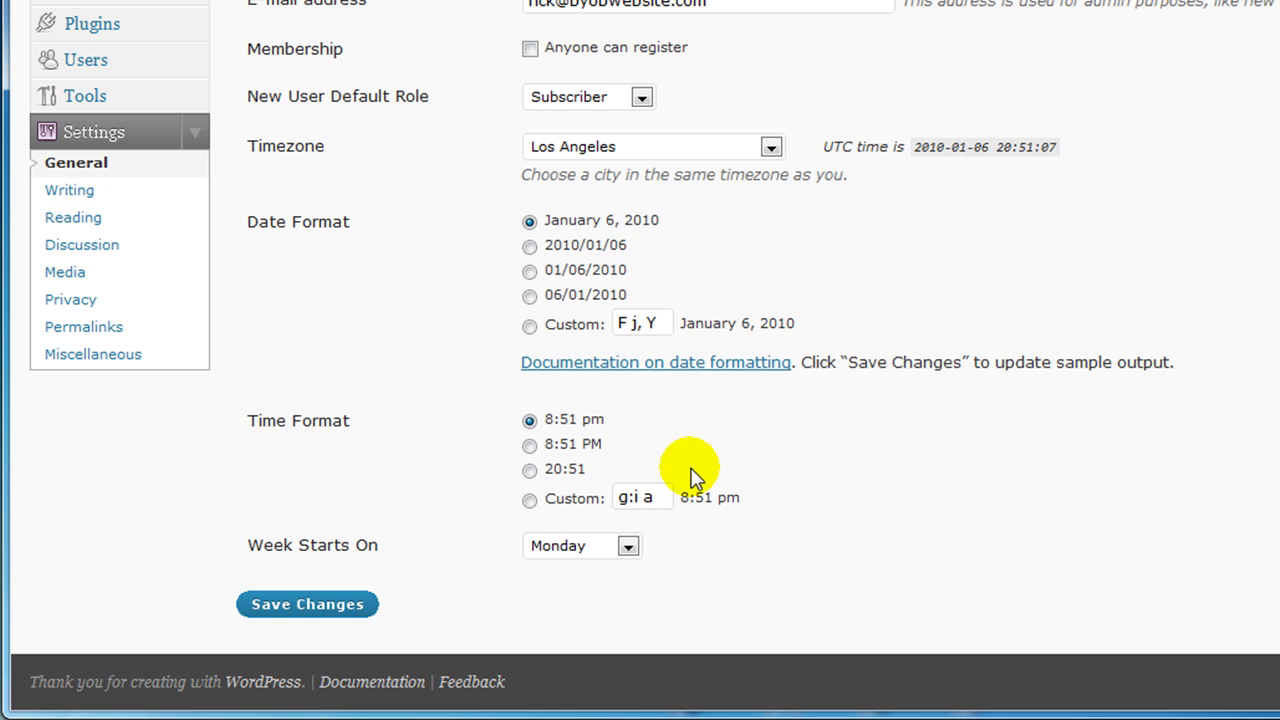
{"action": "left_click", "coordinate": [322, 606]}
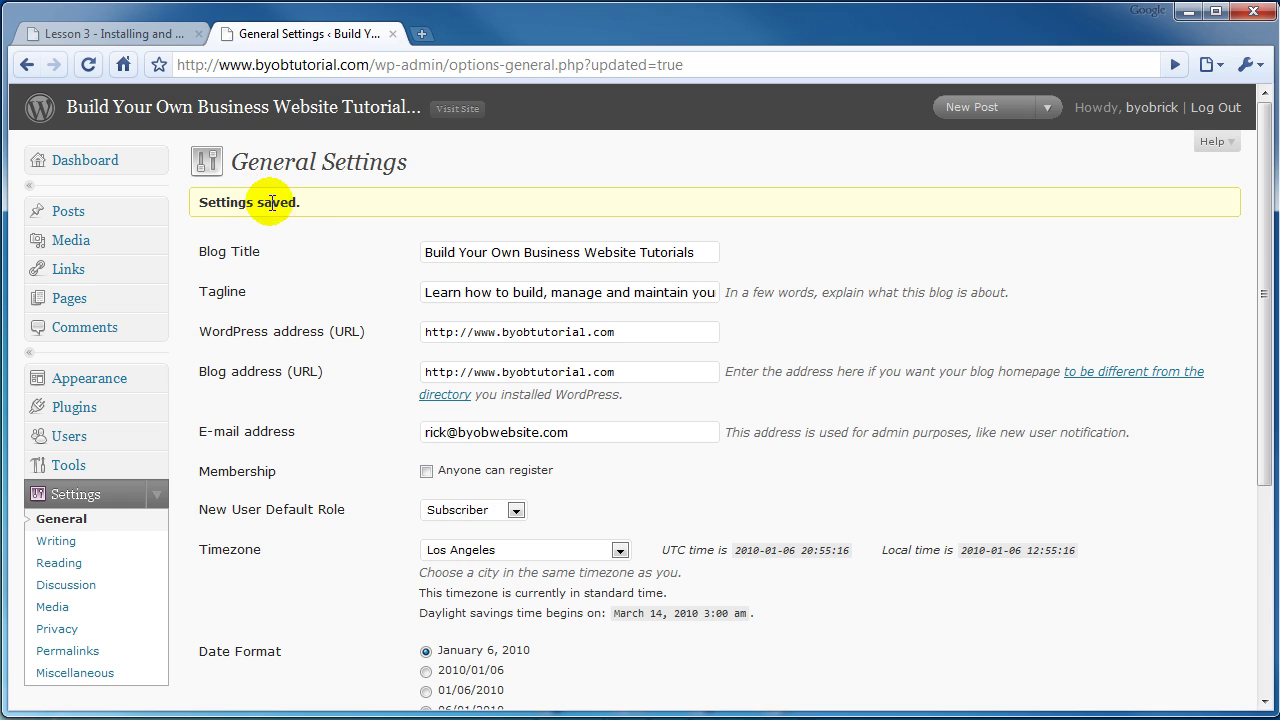
Open the site title link in a new tab to view the homepage with the new tagline.
{"action": "right_click", "coordinate": [226, 112]}
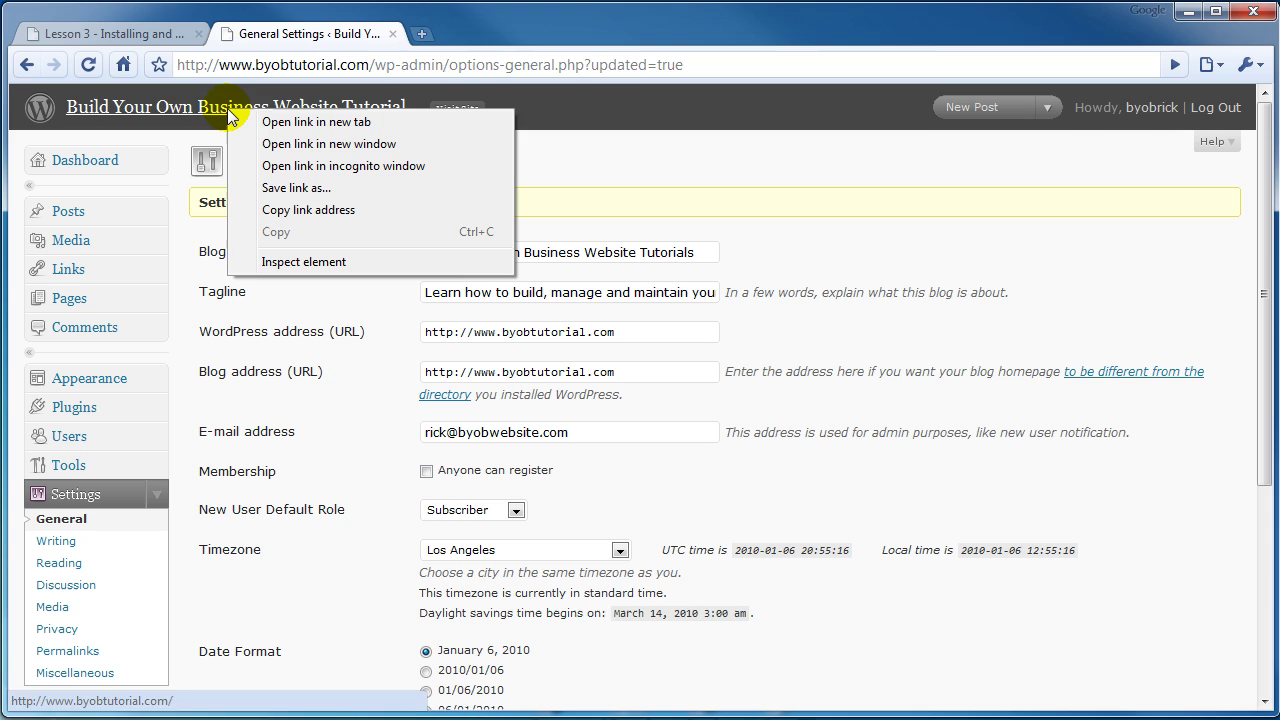
{"action": "left_click", "coordinate": [276, 124]}
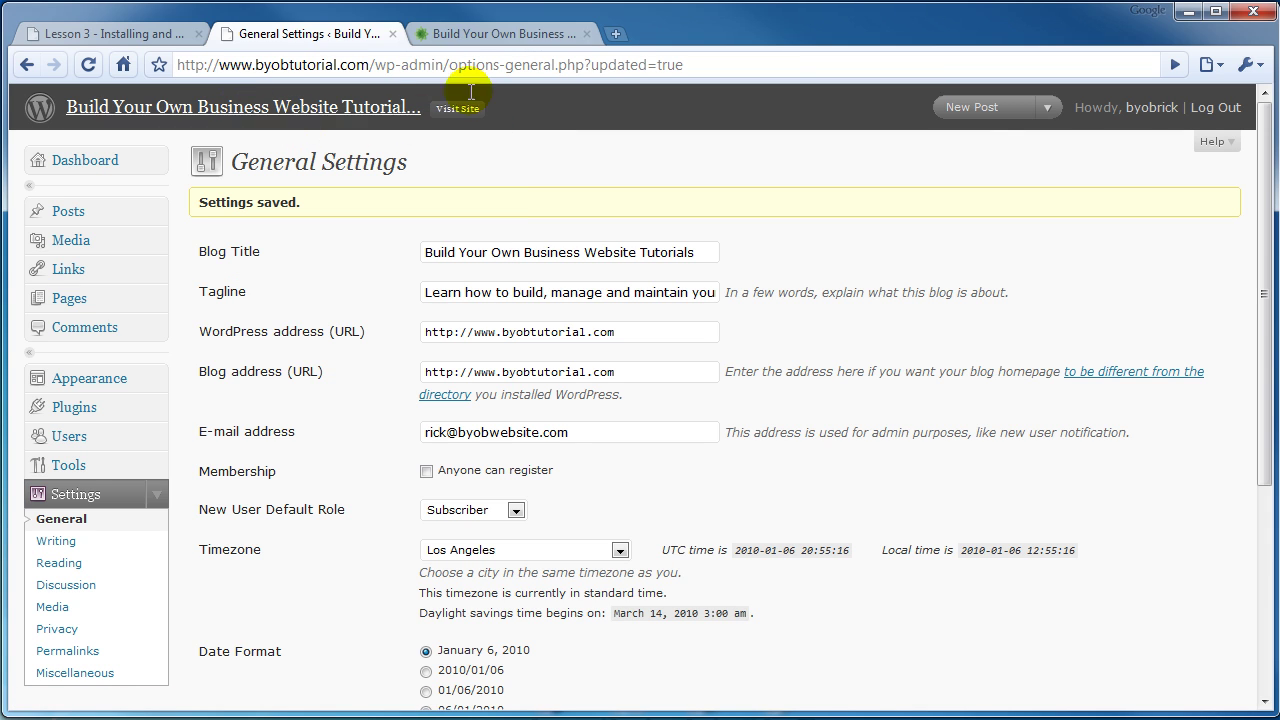
{"action": "left_click", "coordinate": [524, 40]}
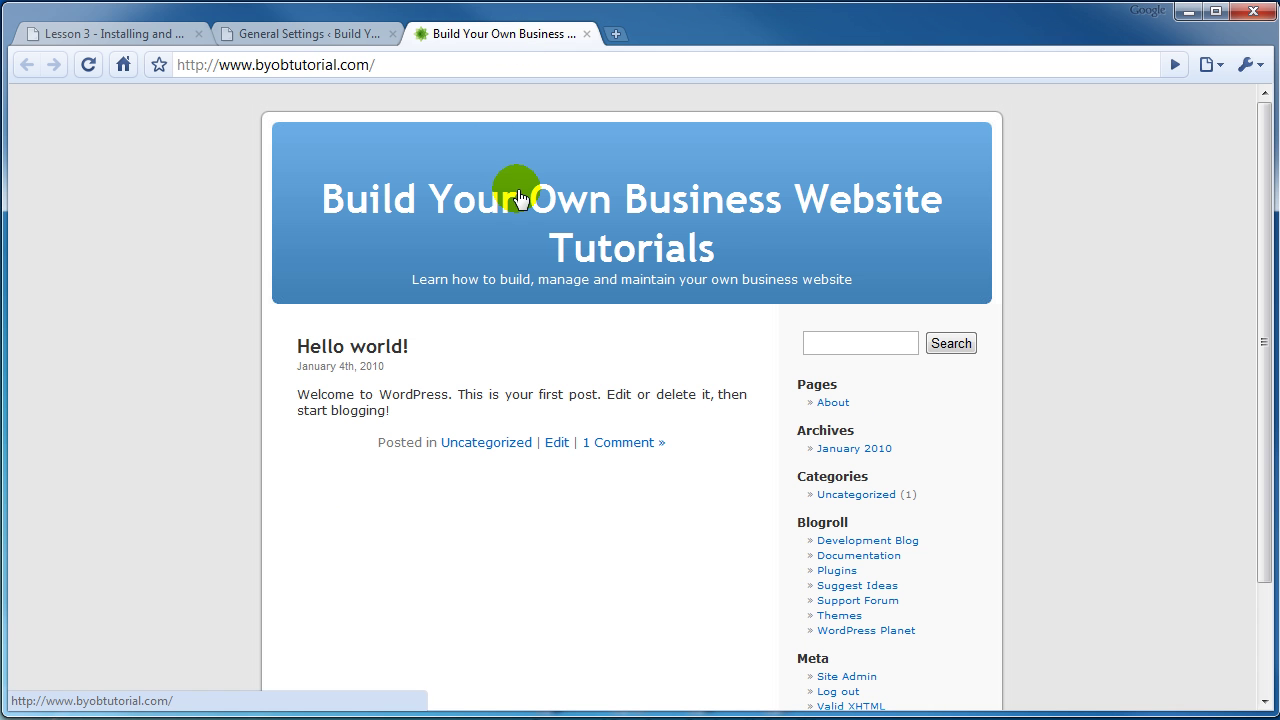